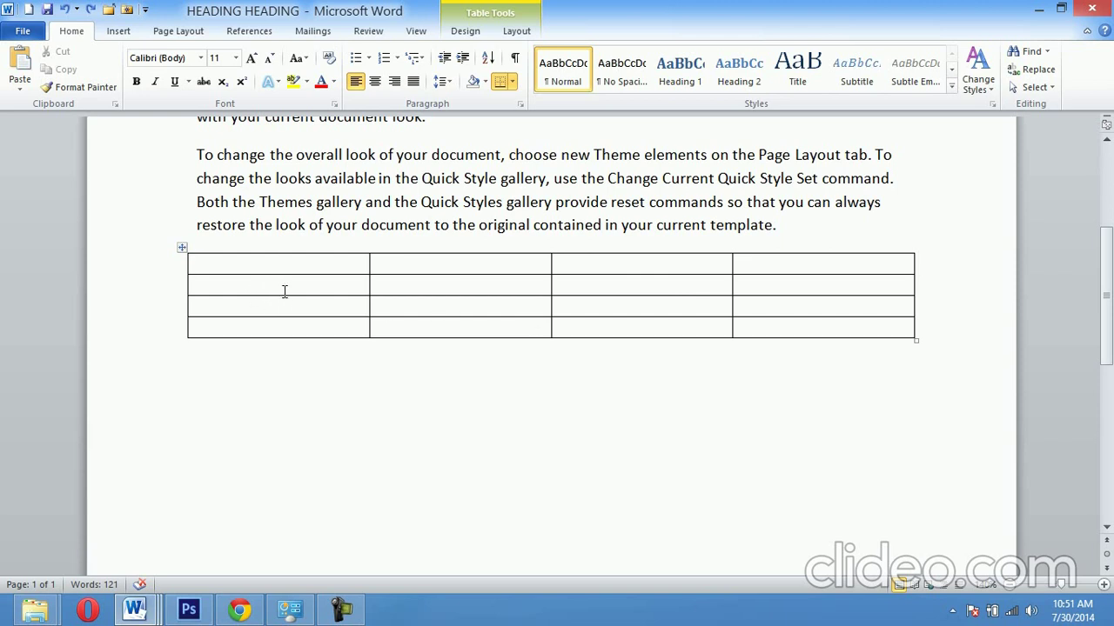
Step: Remove the two middle rows of the empty four-row table
drag(177, 296, 177, 307)
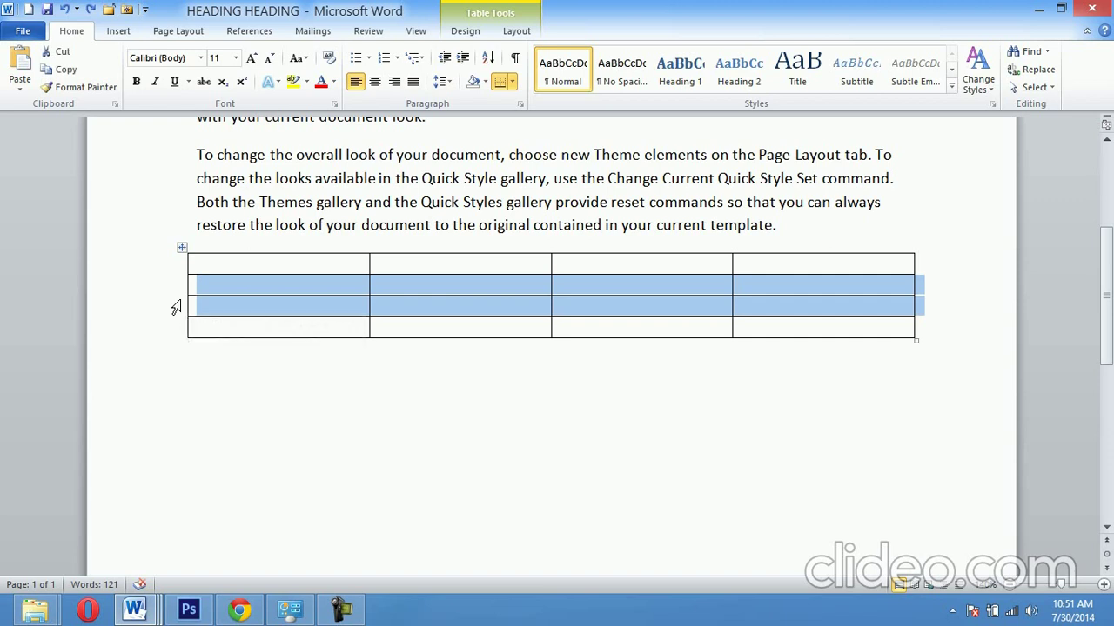
key(BackSpace)
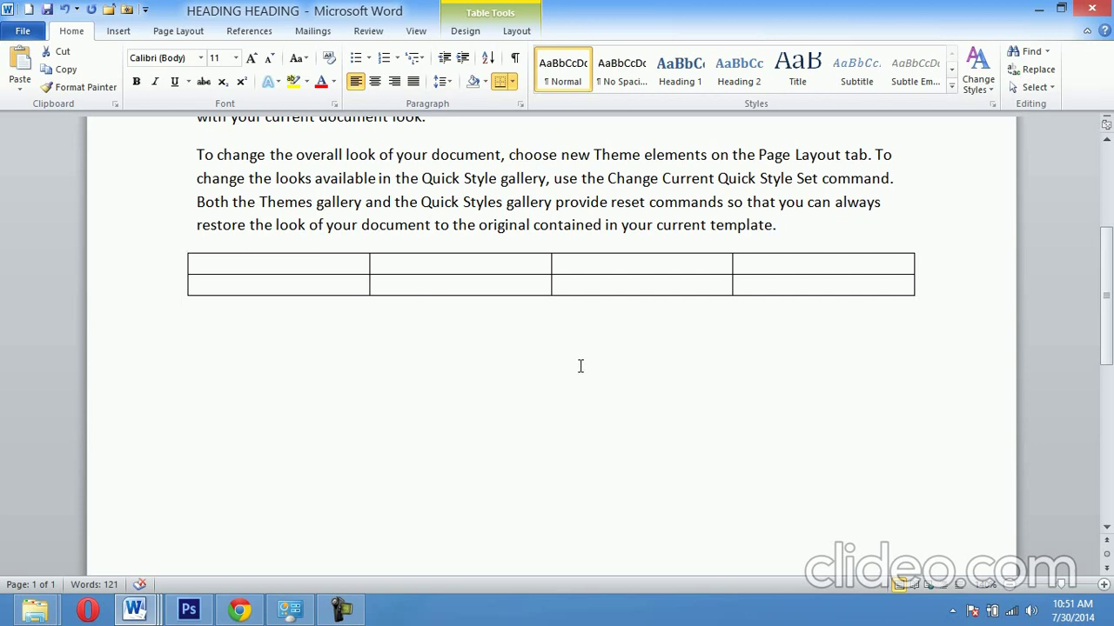
Step: Try toggling the Hidden font effect for the entire table, and recheck that setting in the font options
click(212, 267)
click(181, 250)
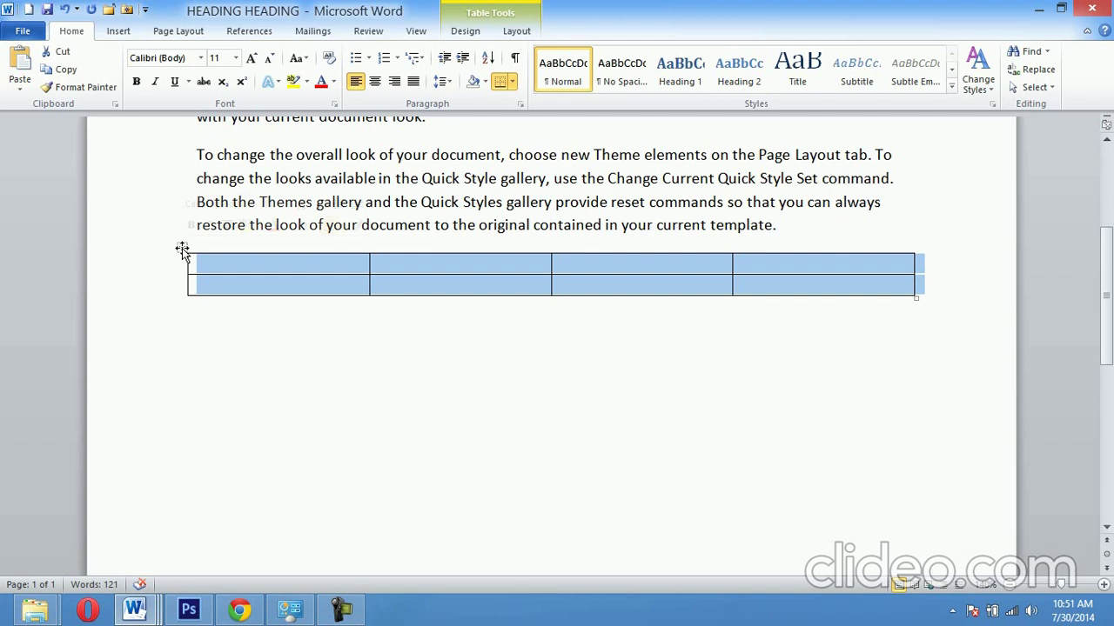
key(ctrl+d)
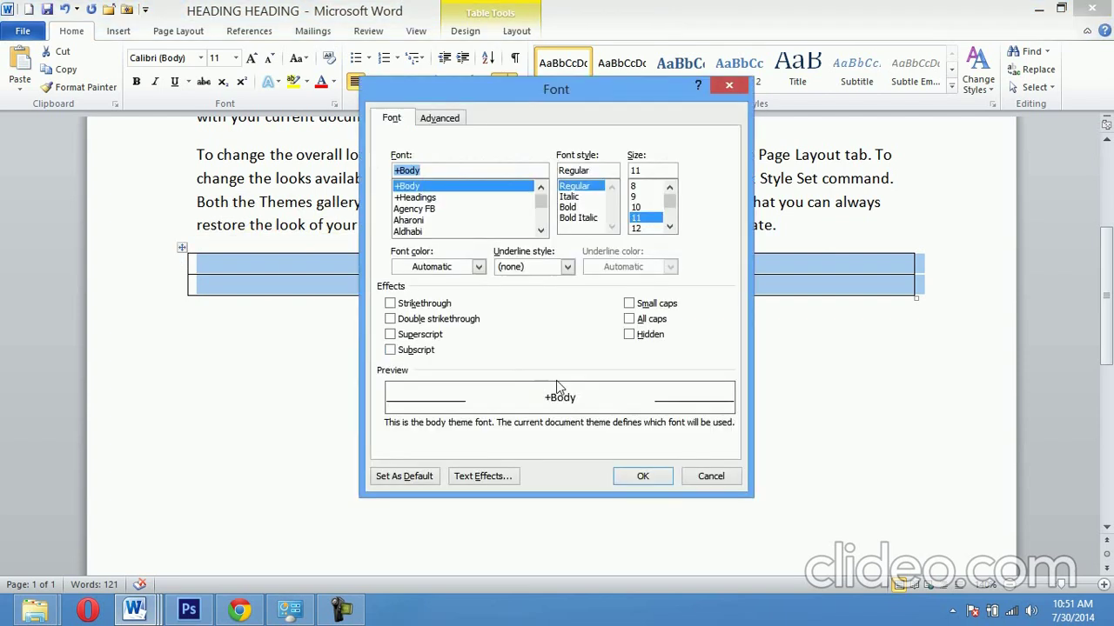
click(629, 336)
key(Return)
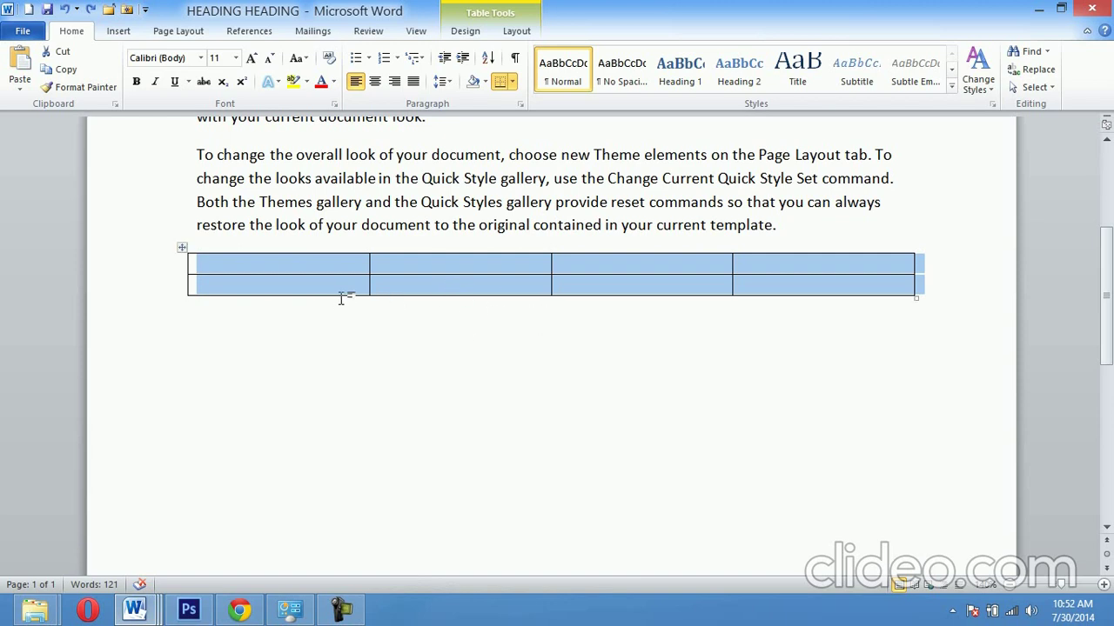
click(332, 104)
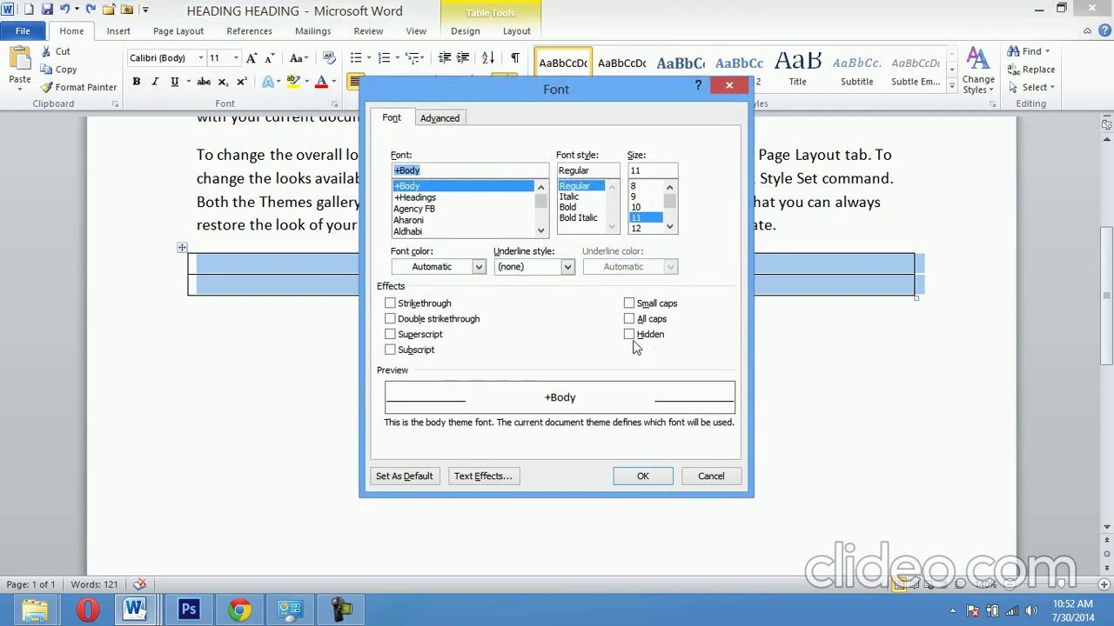
click(645, 478)
Step: Clear the Hidden font effect for the last paragraph, the table and the empty line below it
drag(188, 149, 429, 398)
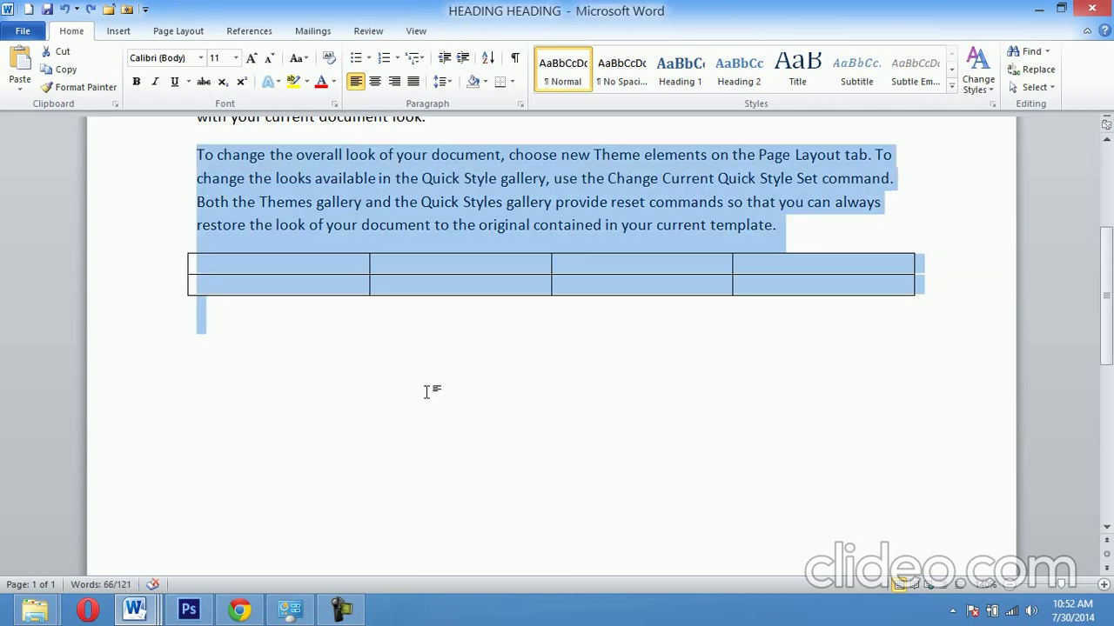
key(ctrl+d)
click(630, 335)
click(630, 335)
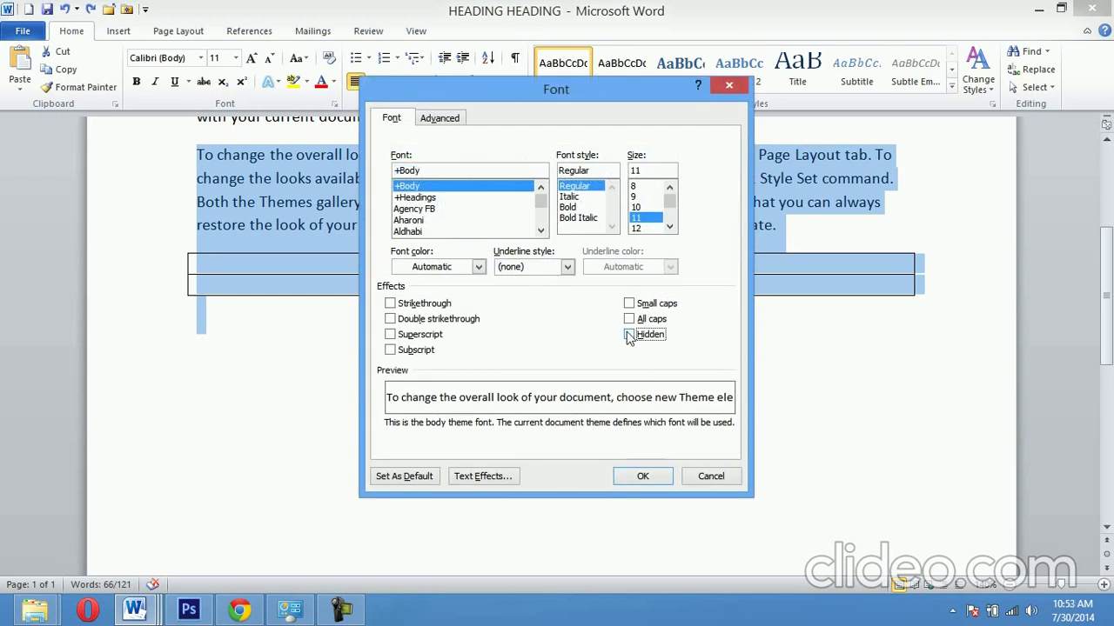
click(654, 481)
click(438, 455)
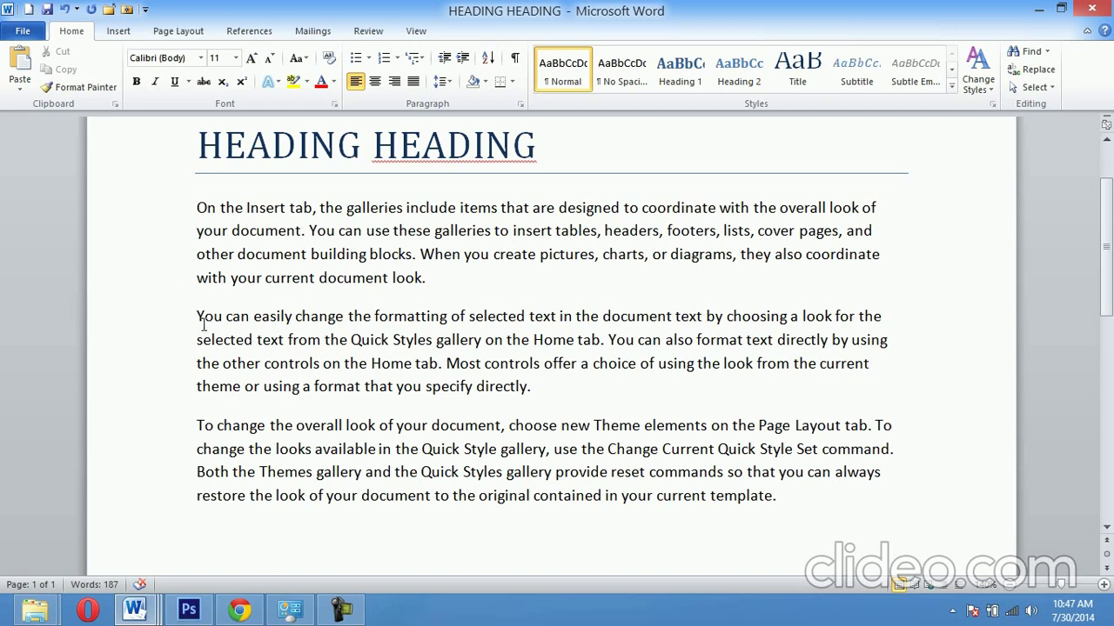
Step: Hide the second body paragraph, starting with "You can easily change the formatting"
drag(199, 316, 532, 392)
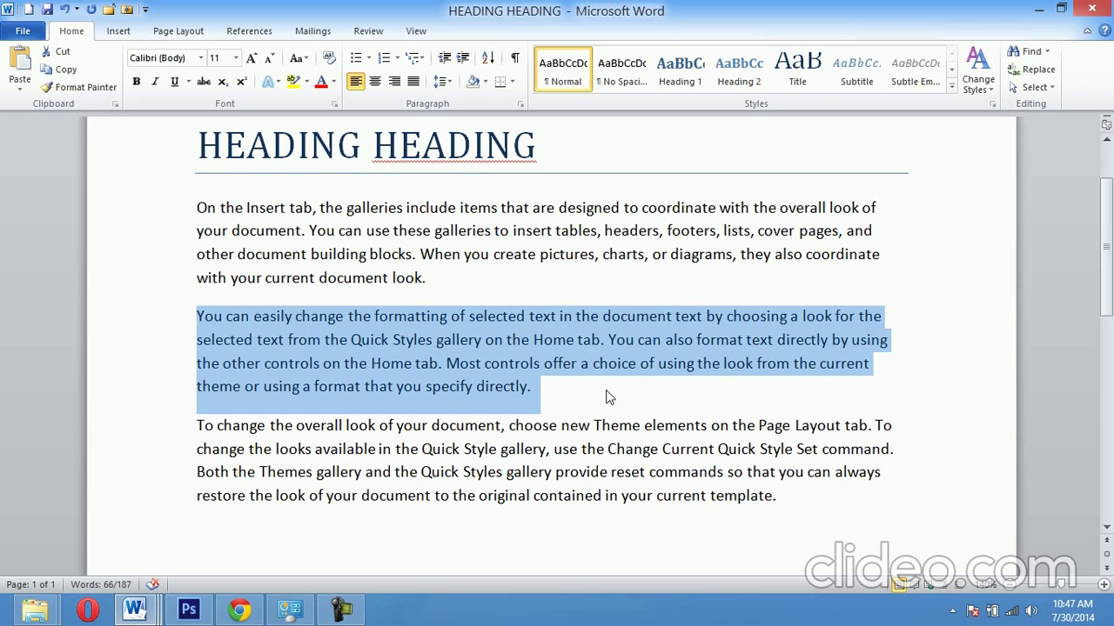
key(Delete)
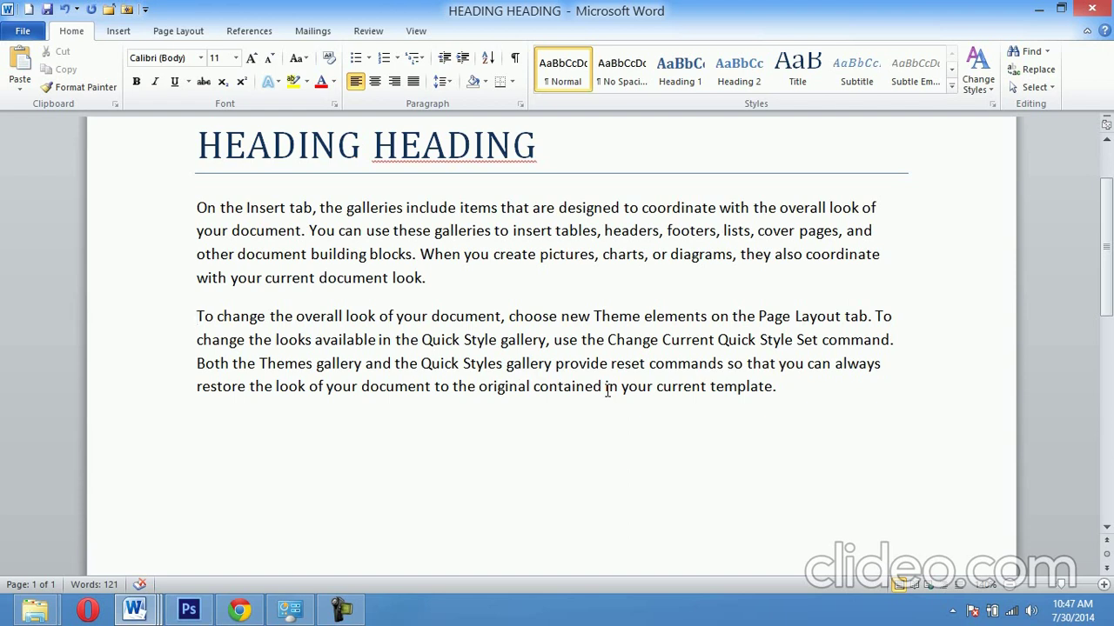
drag(174, 256, 178, 400)
click(130, 277)
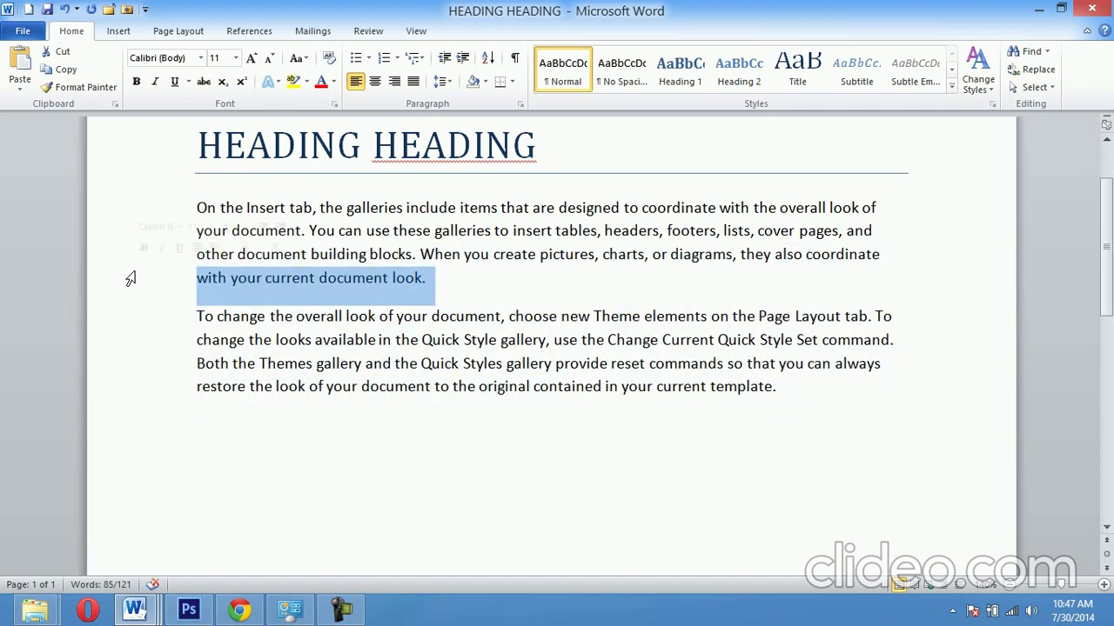
click(231, 340)
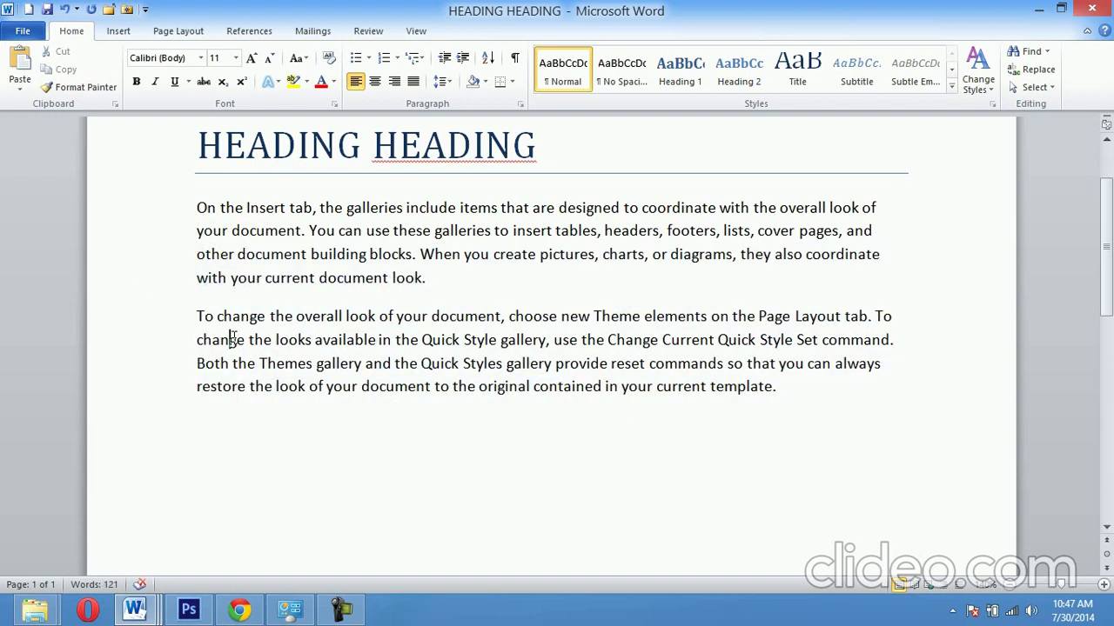
key(ctrl+d)
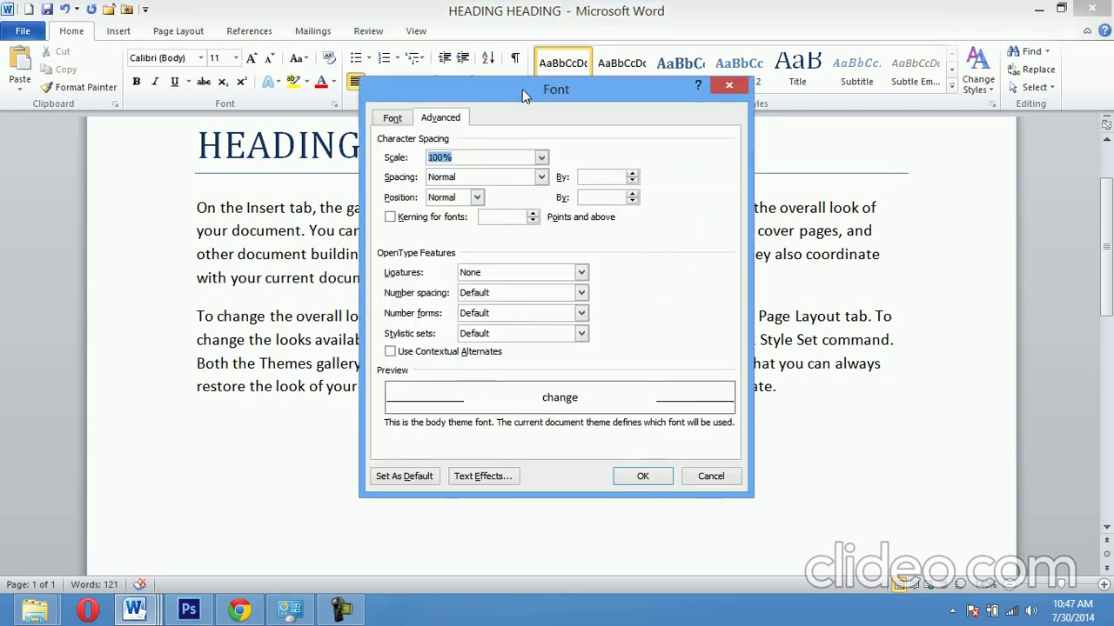
click(393, 119)
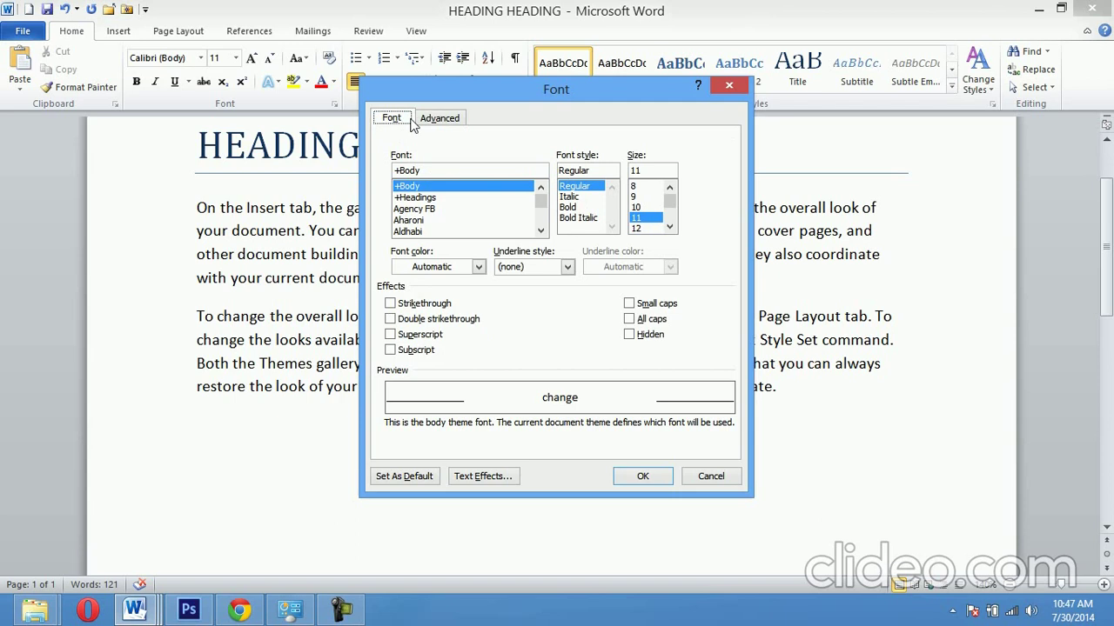
click(630, 337)
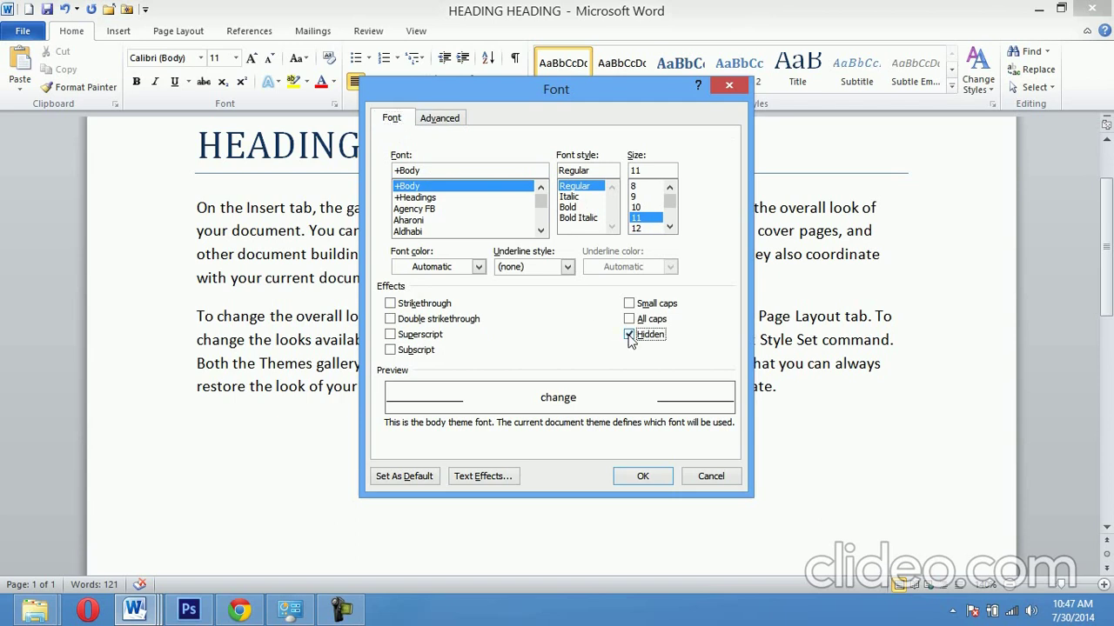
click(630, 337)
click(707, 478)
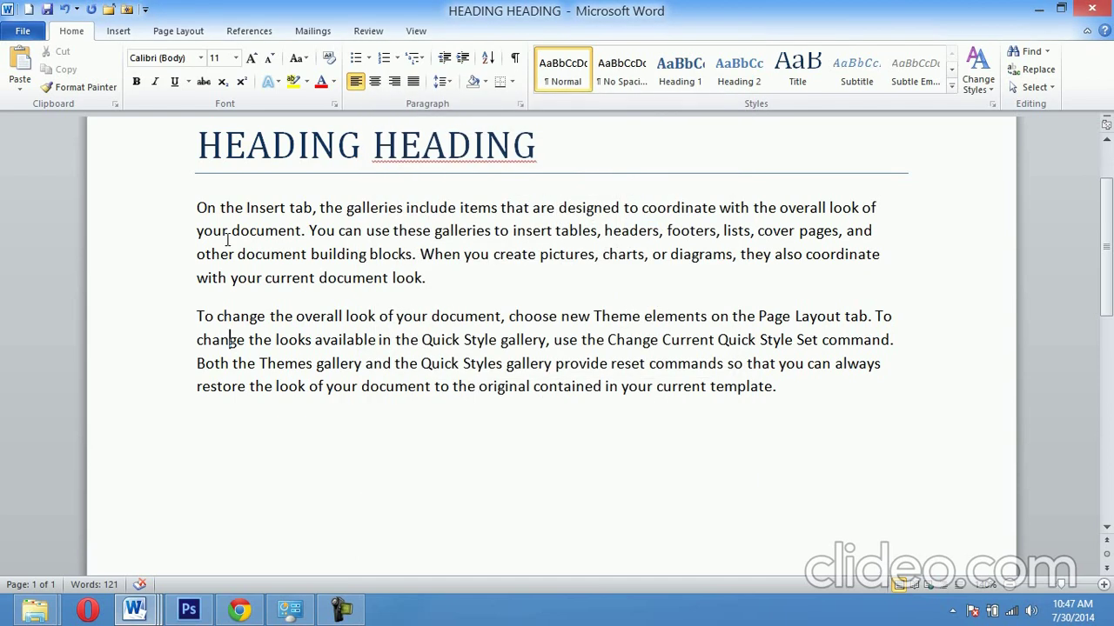
Step: Unhide the second paragraph by clearing the Hidden font effect across all the body text below the heading
drag(167, 217, 195, 398)
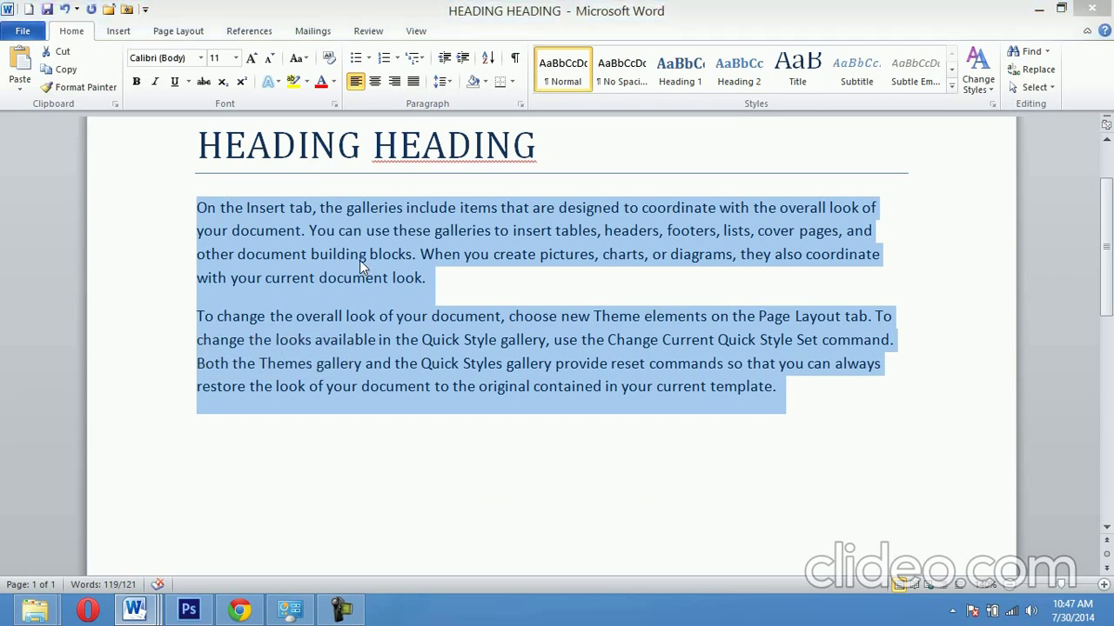
key(ctrl+d)
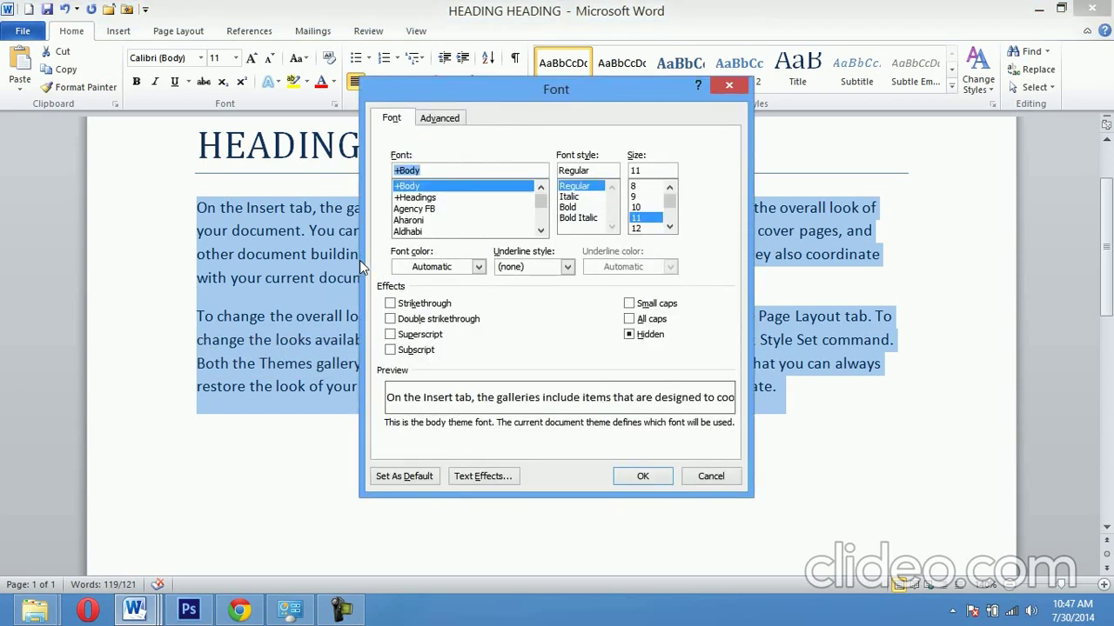
click(631, 338)
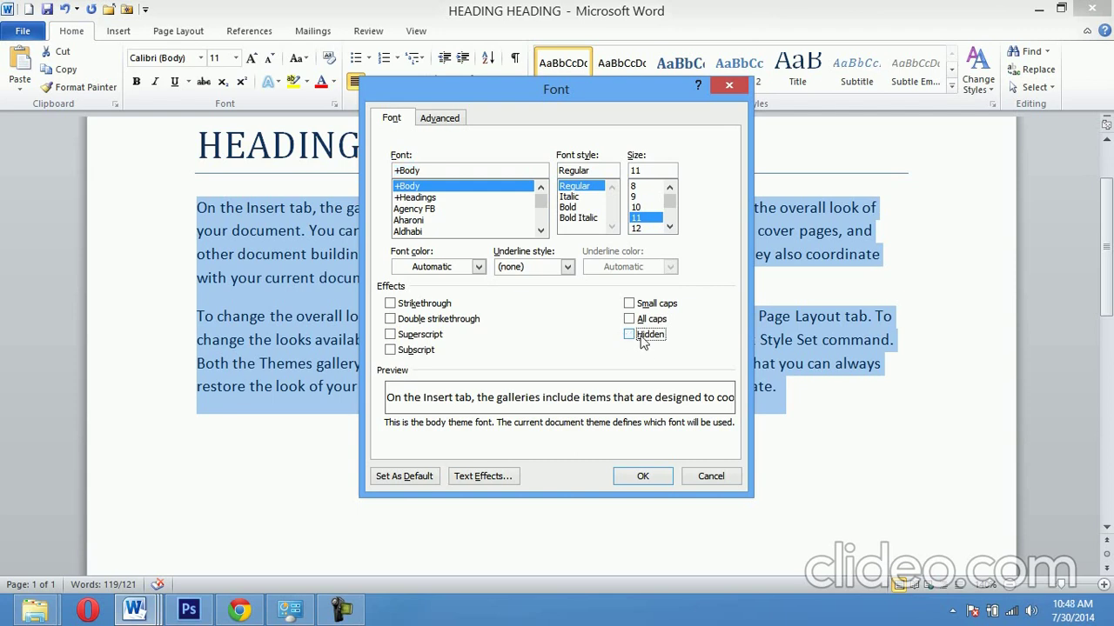
click(643, 476)
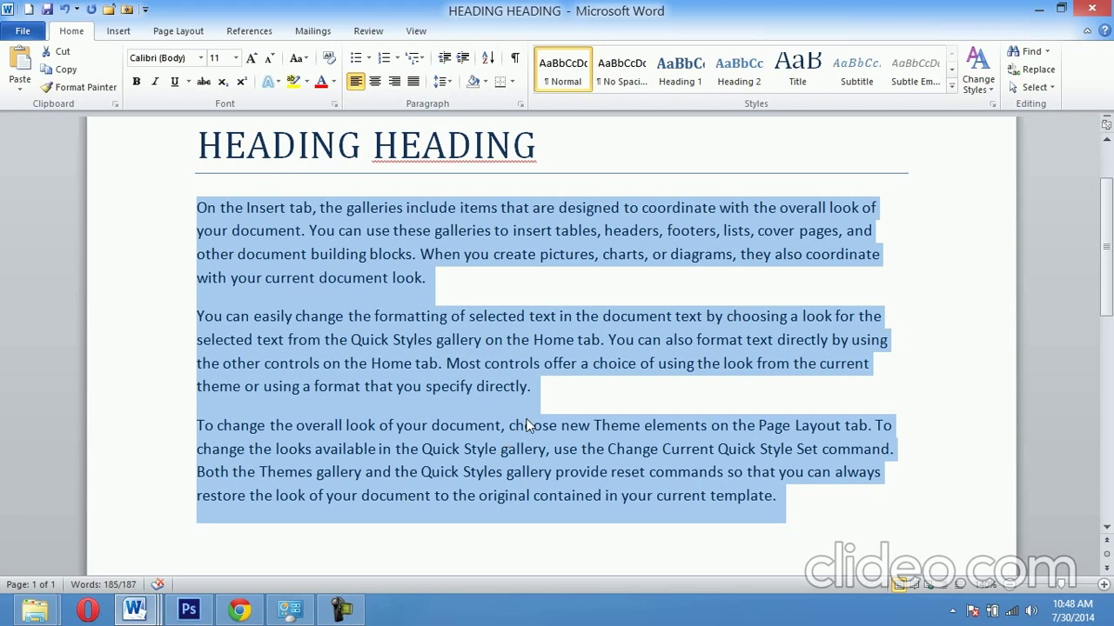
click(559, 394)
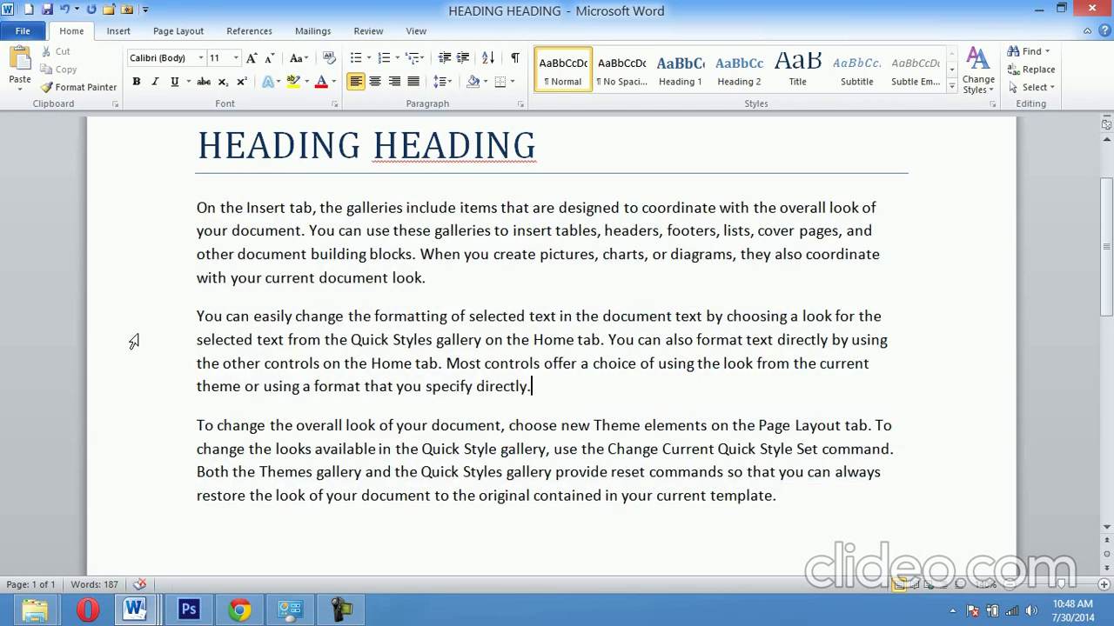
Step: Apply the Hidden font effect to the paragraph starting "You can easily change" and inspect it by briefly displaying the formatting marks
drag(167, 317, 171, 394)
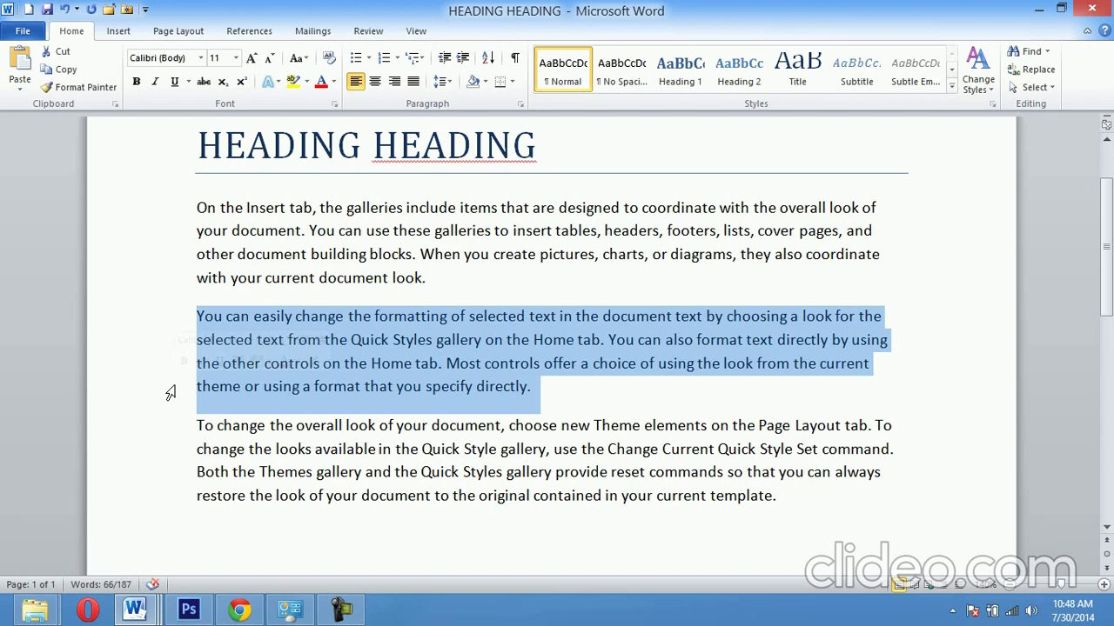
key(ctrl+d)
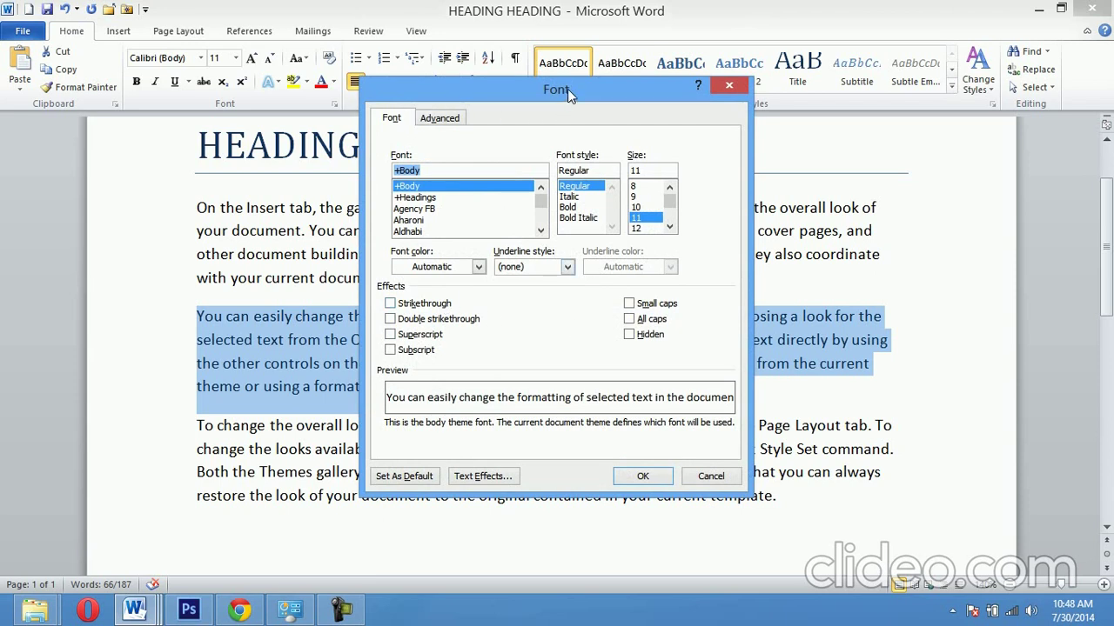
click(629, 335)
click(642, 476)
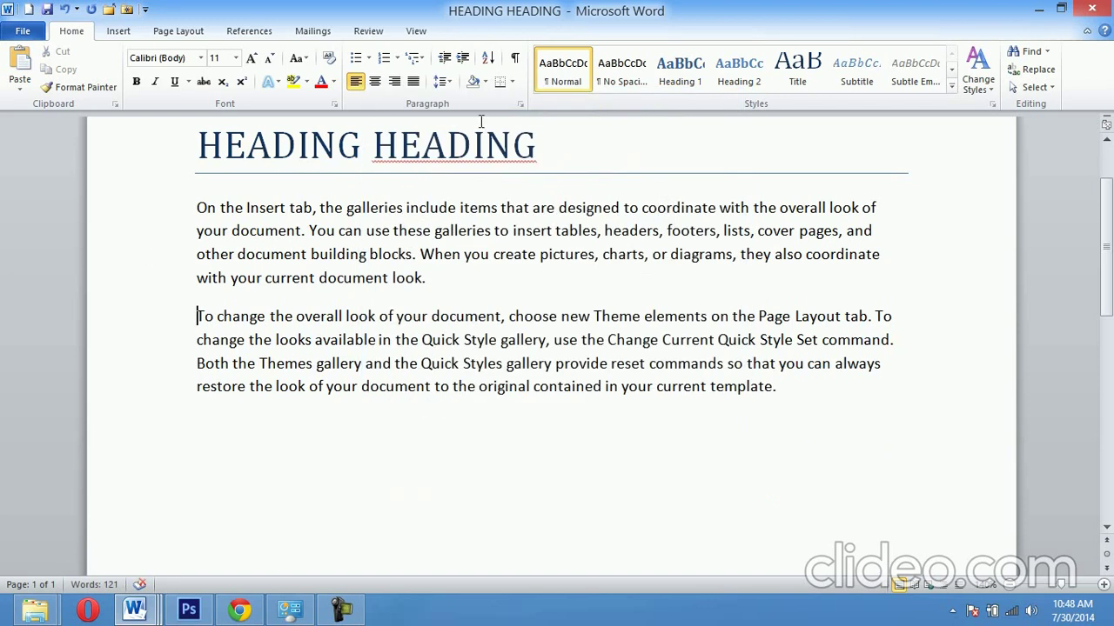
click(515, 60)
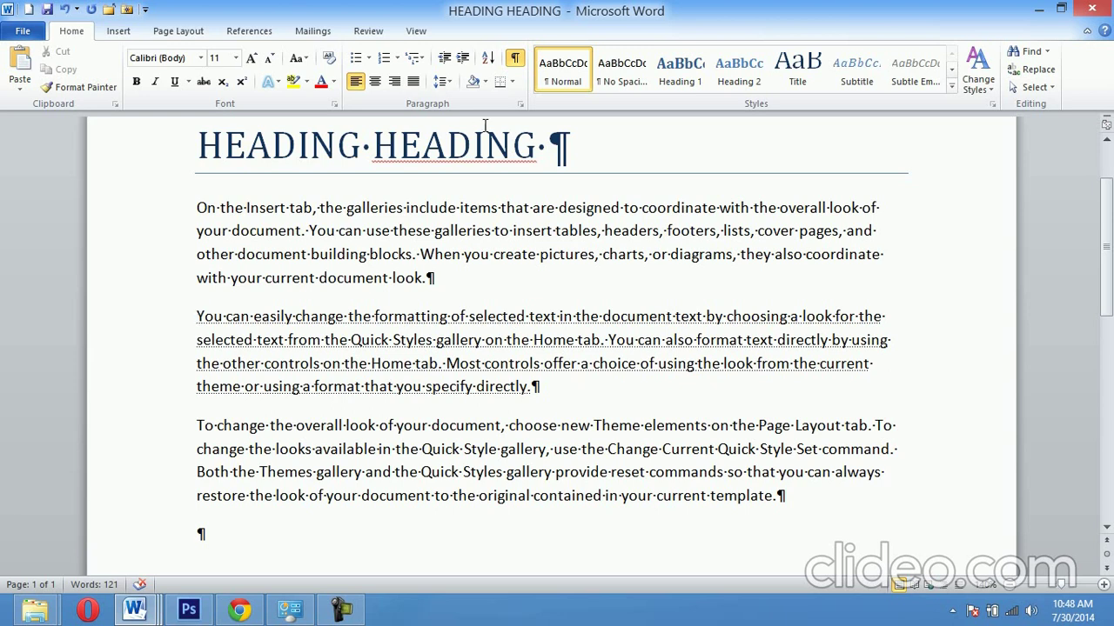
click(516, 59)
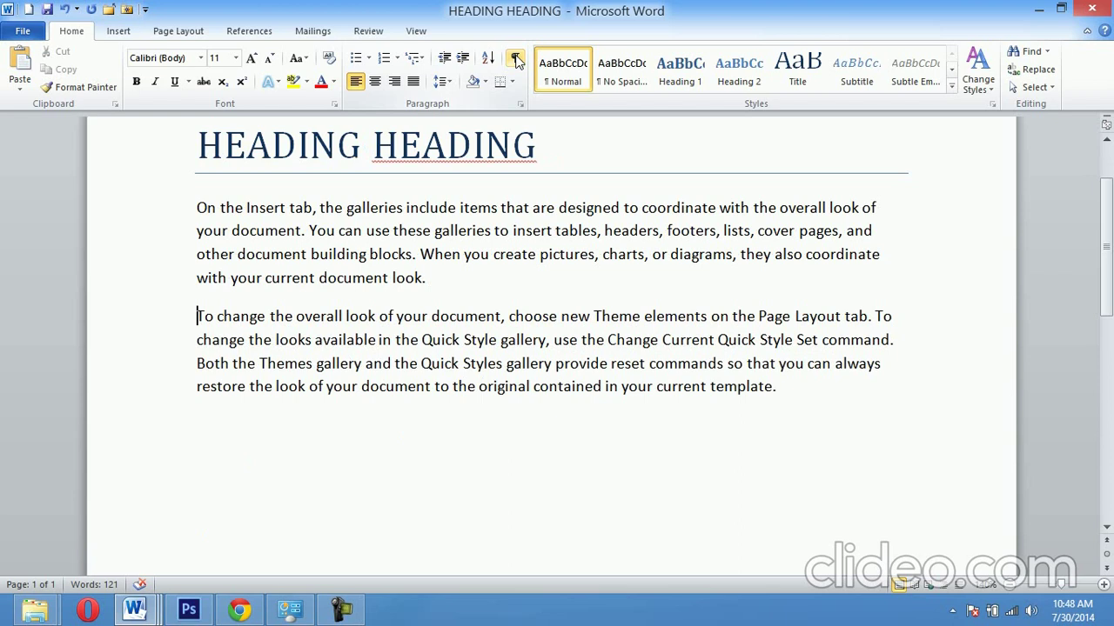
Step: Insert "HSJHDFHJKSDKFJHKJSHJFKSH" before "When you create pictures" in the first paragraph and colour it red
click(459, 279)
click(421, 254)
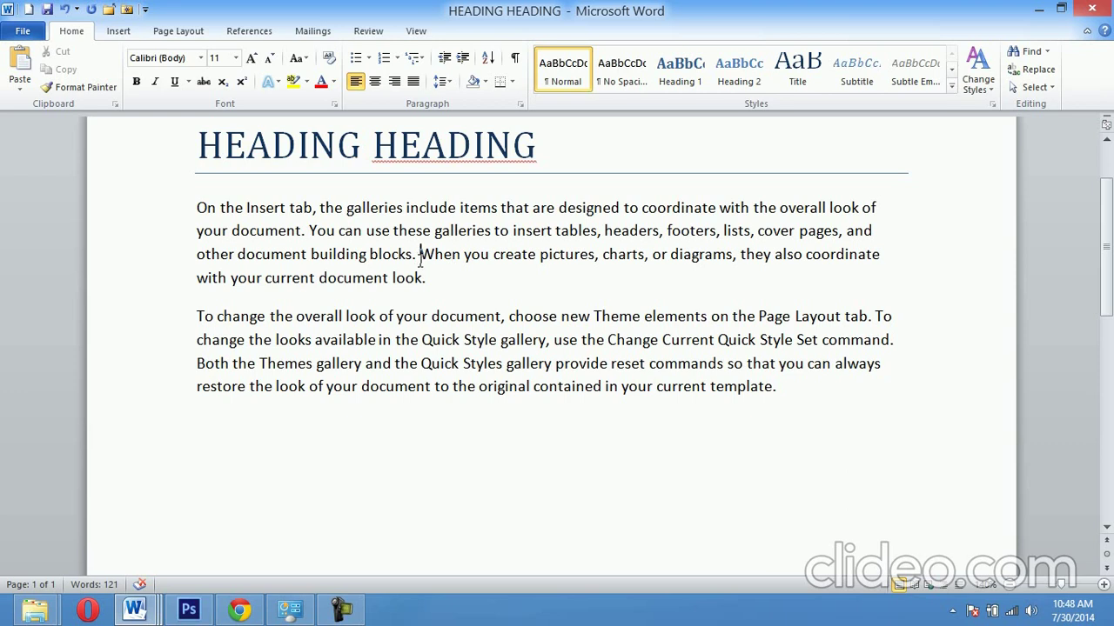
text(HSJHDFHJKSDKFJHKJSHJFKSH)
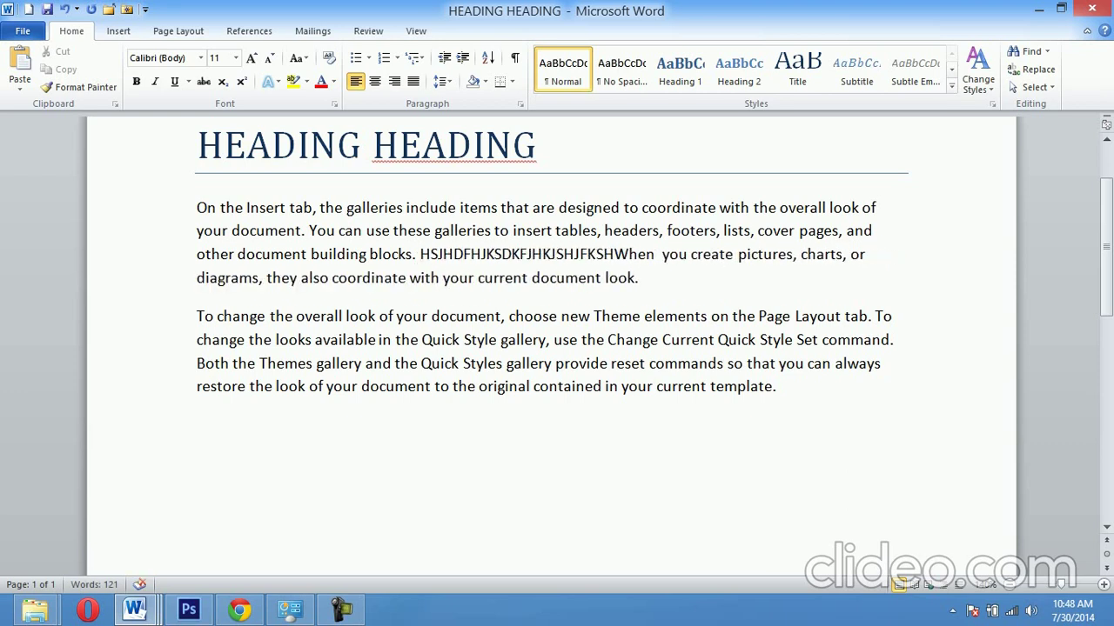
shift+click(420, 259)
click(320, 81)
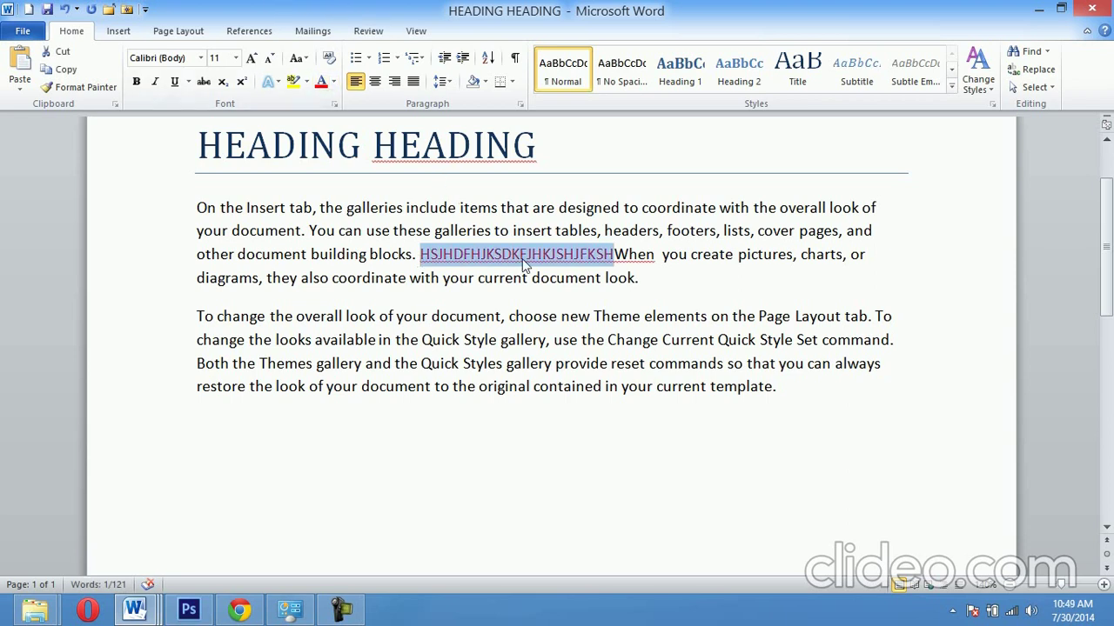
Step: Hide the red text in the first paragraph and turn on the formatting marks
key(Delete)
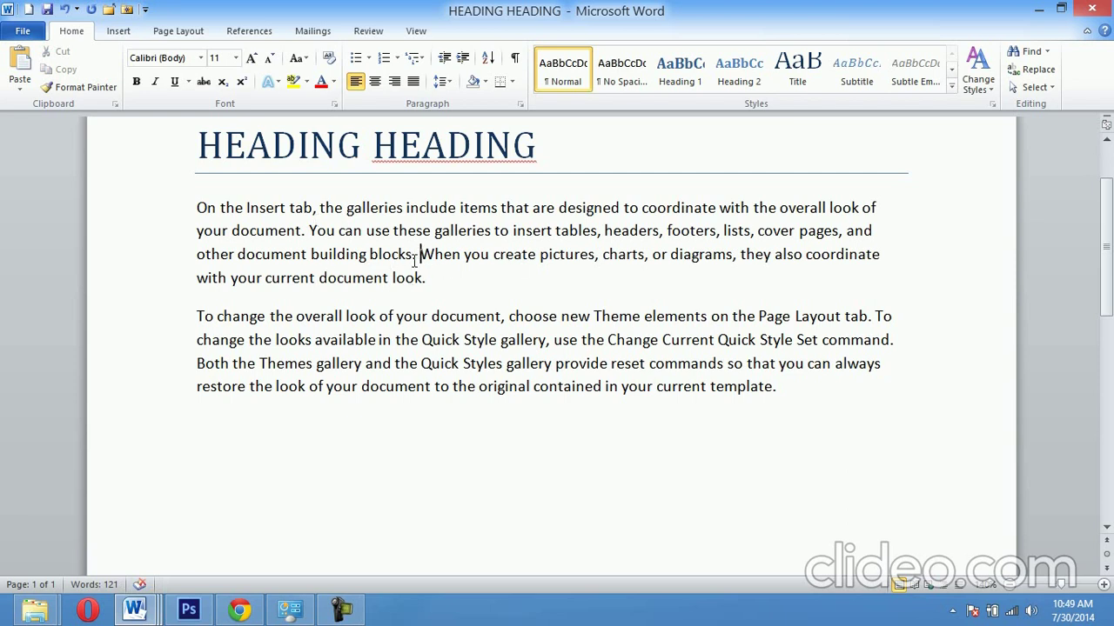
click(512, 60)
key(ctrl+z)
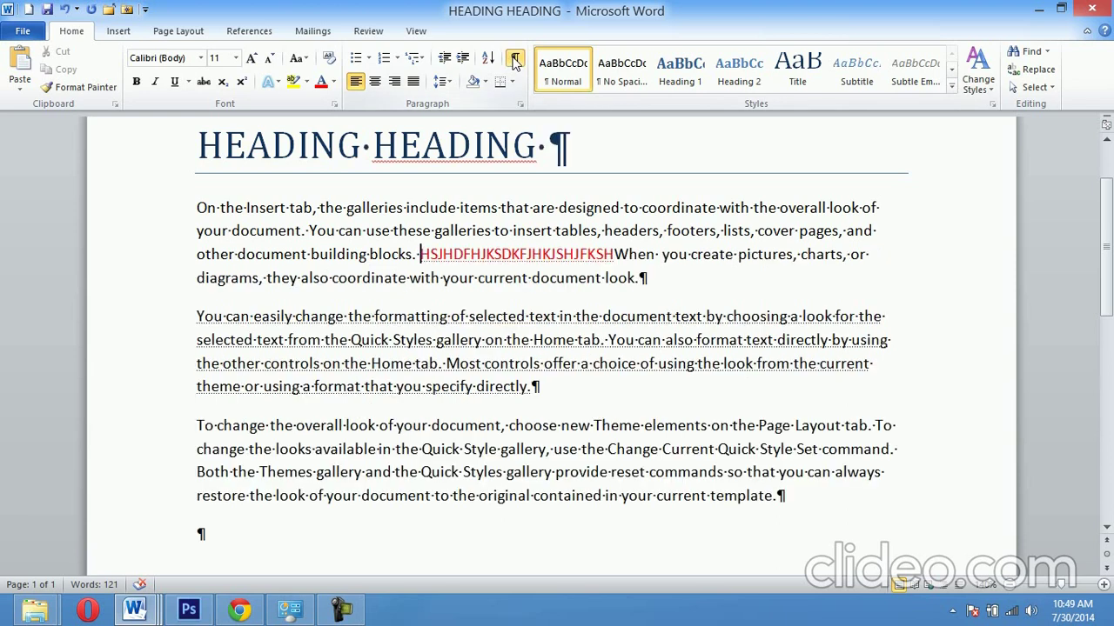